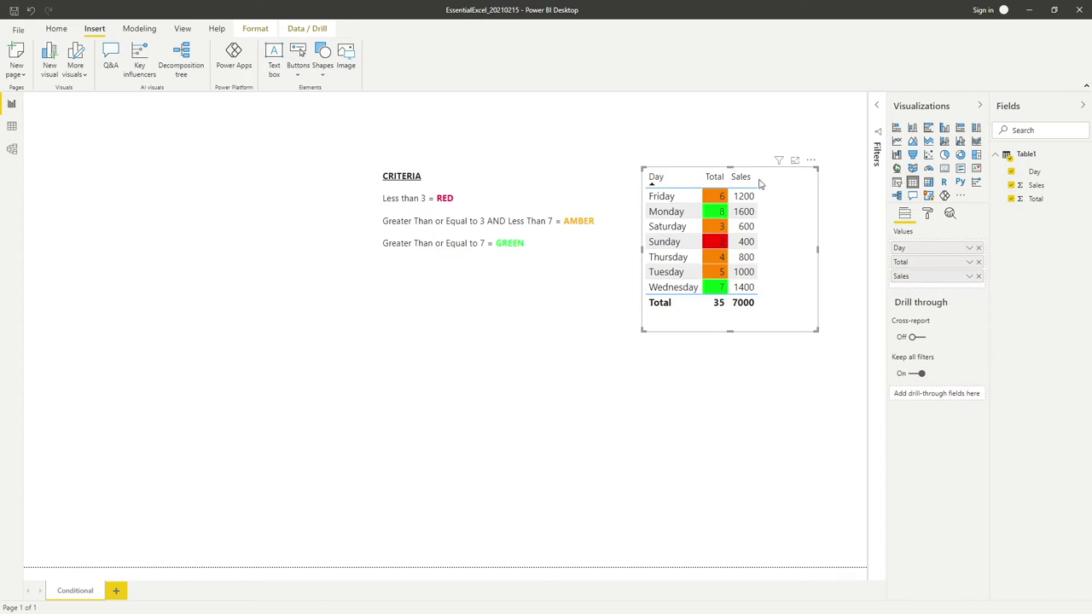
# Add data bars with default settings to the Sales column through Conditional formatting > Data bars
pyautogui.click(969, 277)
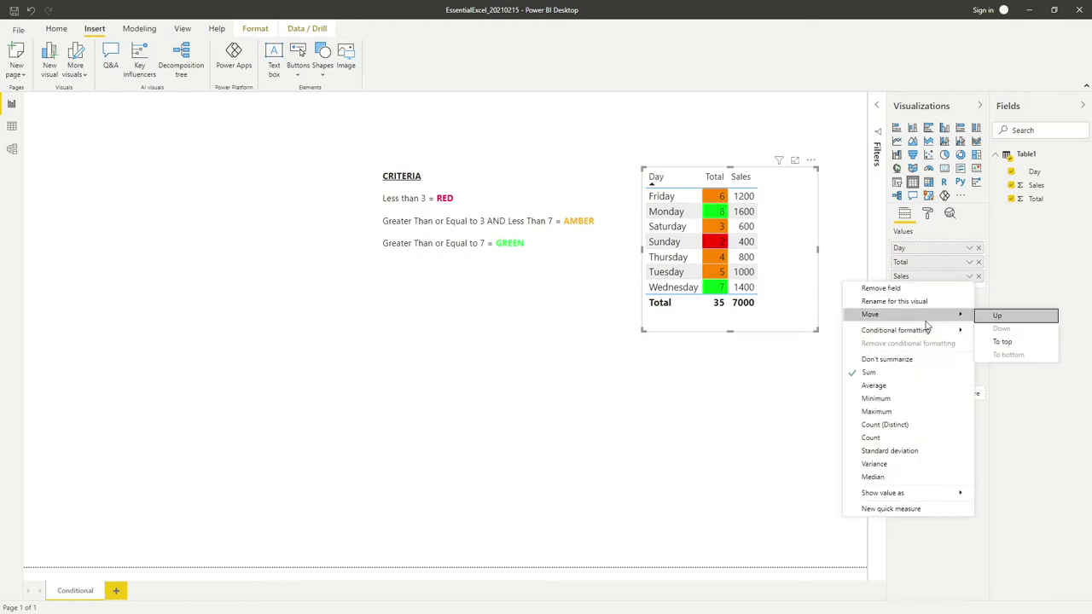
pyautogui.moveTo(923, 331)
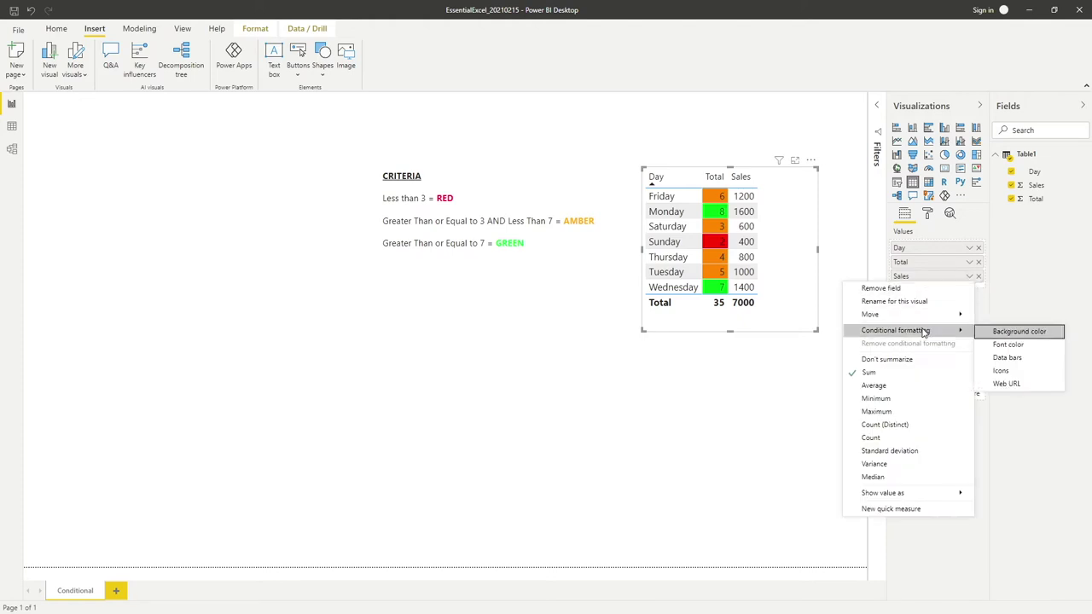
pyautogui.click(1032, 364)
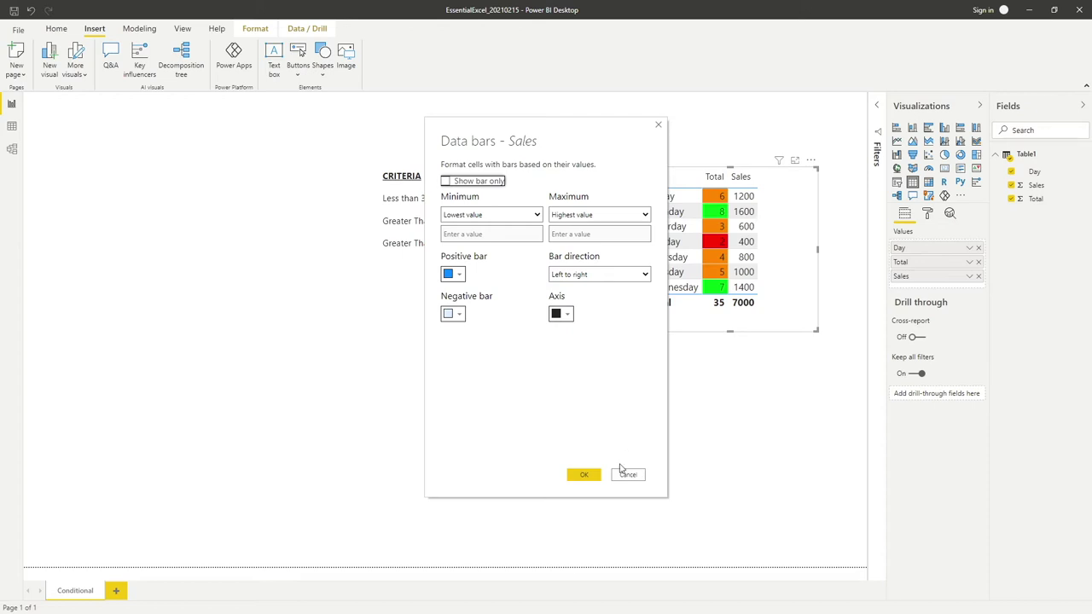
pyautogui.click(583, 475)
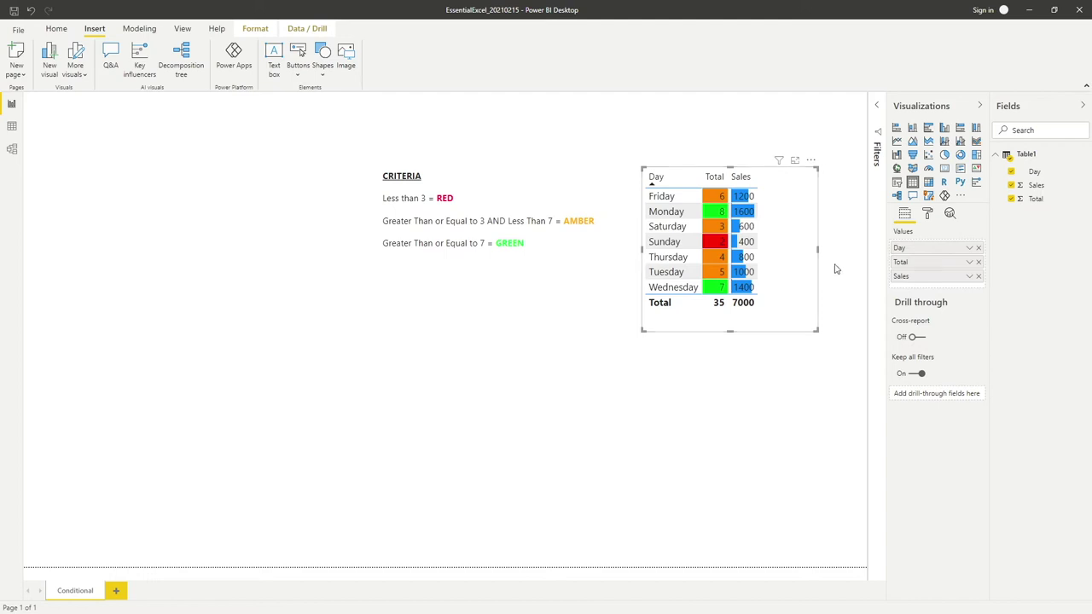
# Enable Show bar only for the Sales data bars so the sales numbers are hidden
pyautogui.click(970, 277)
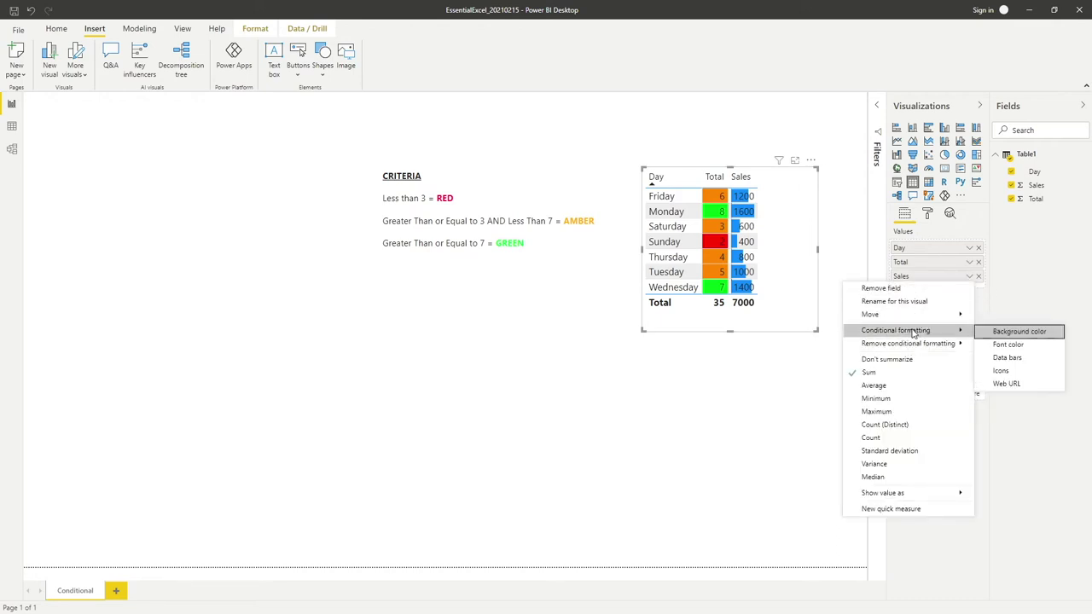
pyautogui.click(1009, 357)
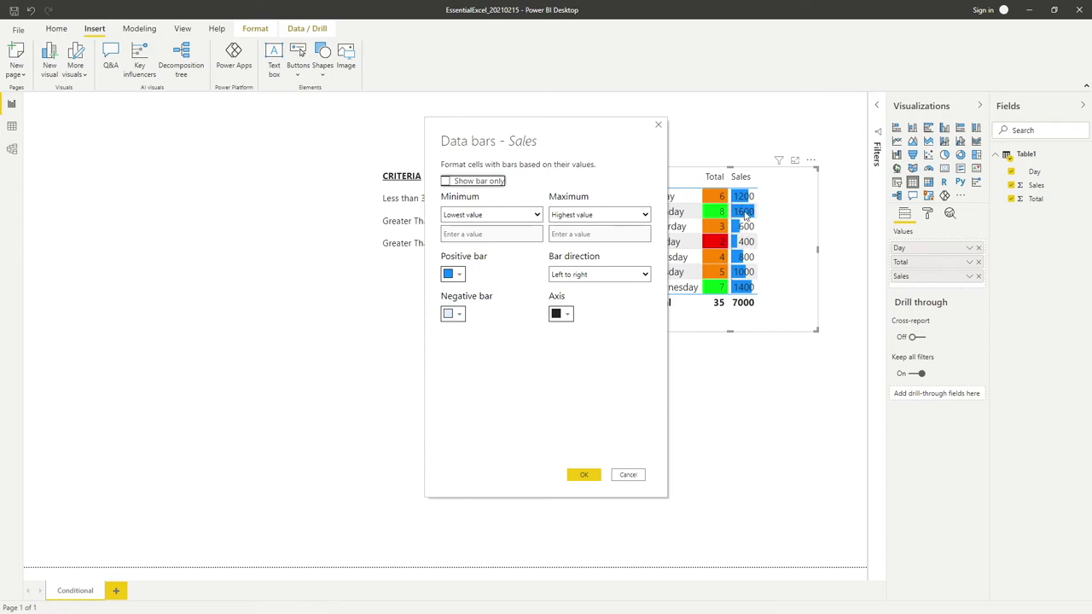
pyautogui.click(464, 185)
pyautogui.click(584, 474)
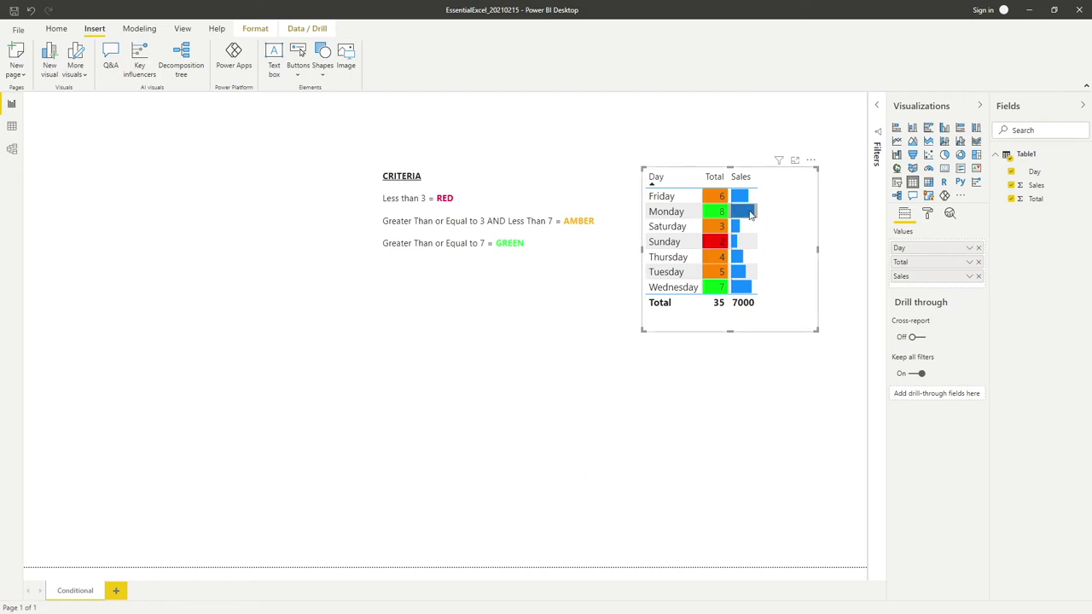
# Open the Sales data bar settings and check the minimum scaling choices
pyautogui.moveTo(750, 214)
pyautogui.click(969, 276)
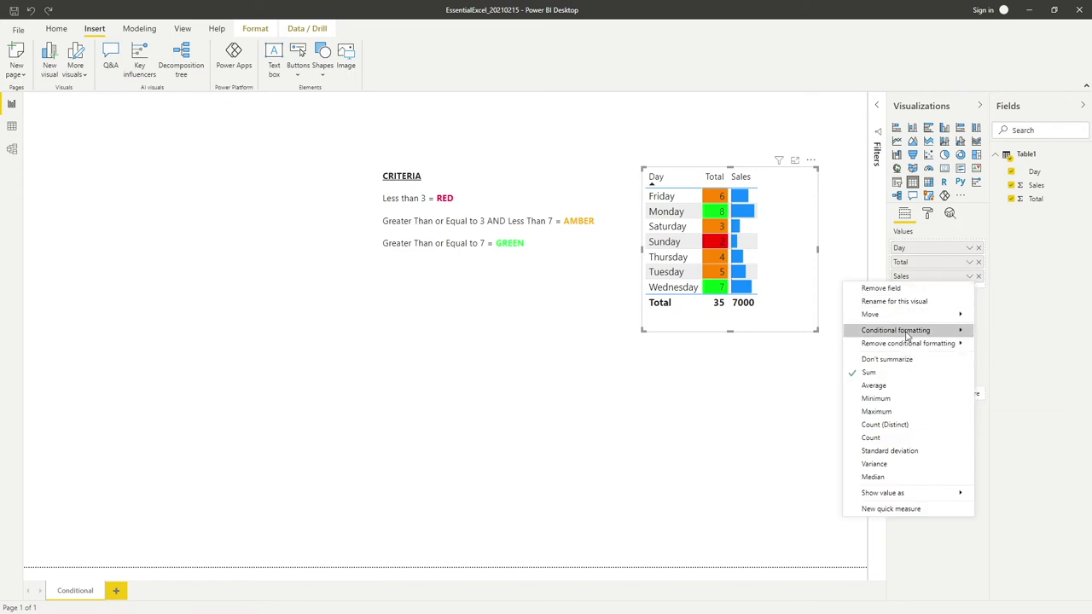
pyautogui.moveTo(937, 333)
pyautogui.click(1029, 358)
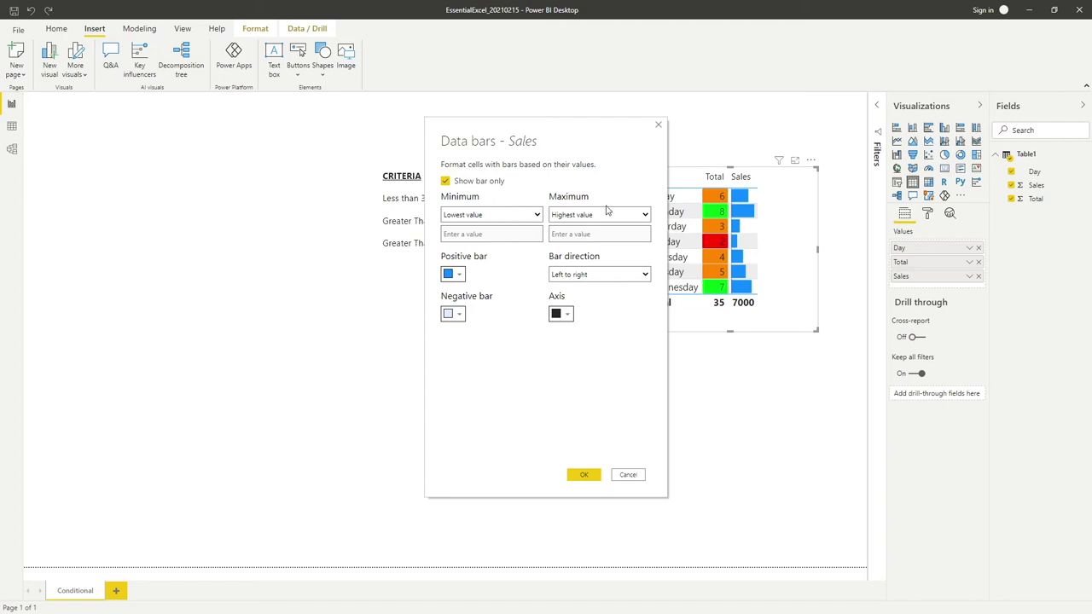
pyautogui.click(459, 218)
pyautogui.click(460, 218)
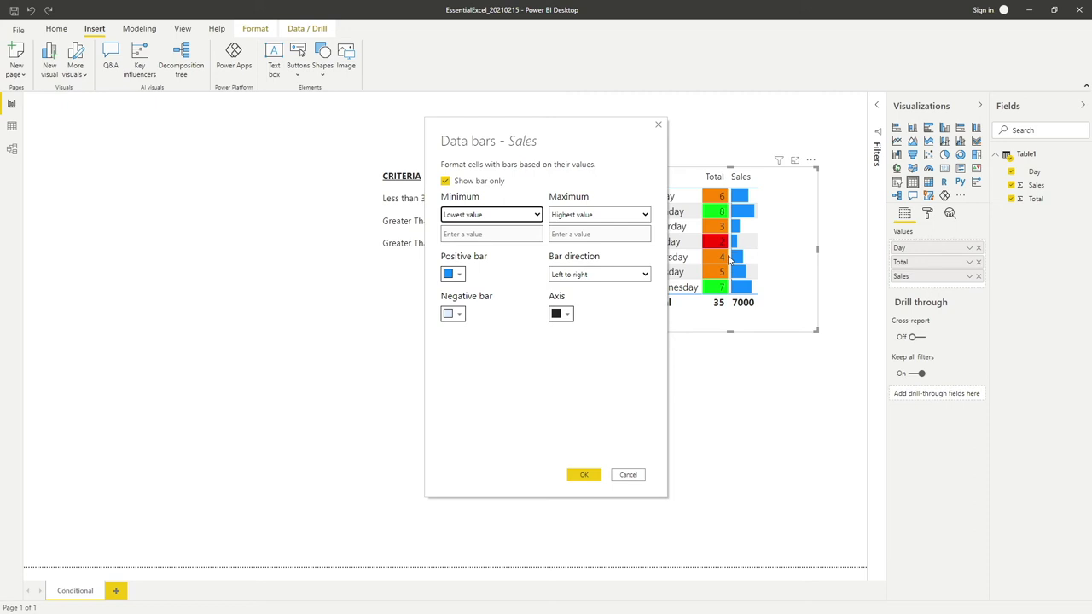
# Set Custom minimum 1 and Custom maximum 10000 for the Sales data bars
pyautogui.click(525, 216)
pyautogui.click(509, 237)
pyautogui.click(588, 215)
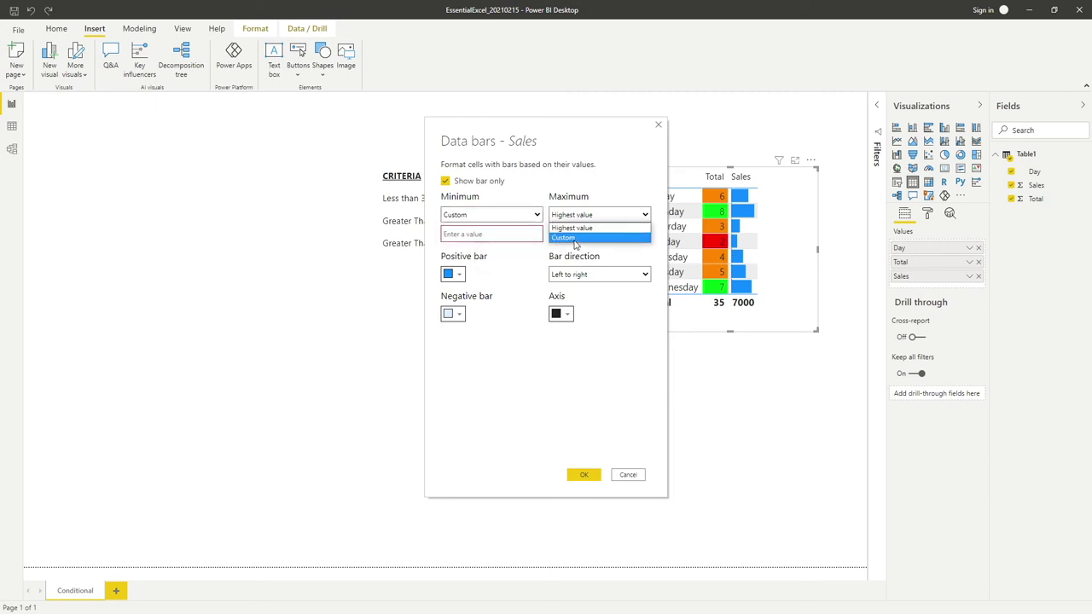
pyautogui.click(571, 237)
pyautogui.click(486, 233)
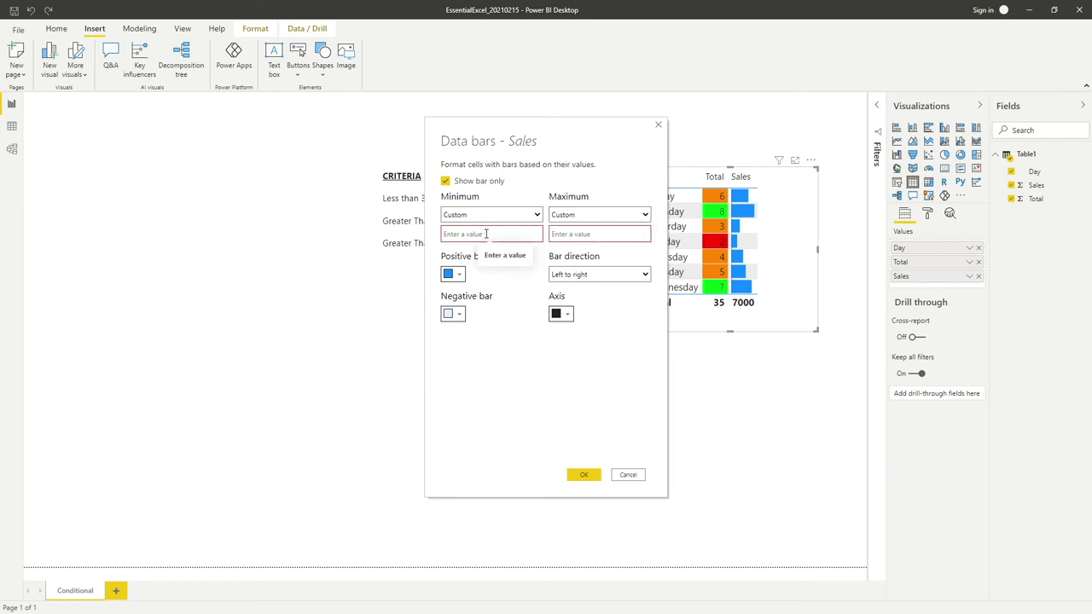
pyautogui.write('1')
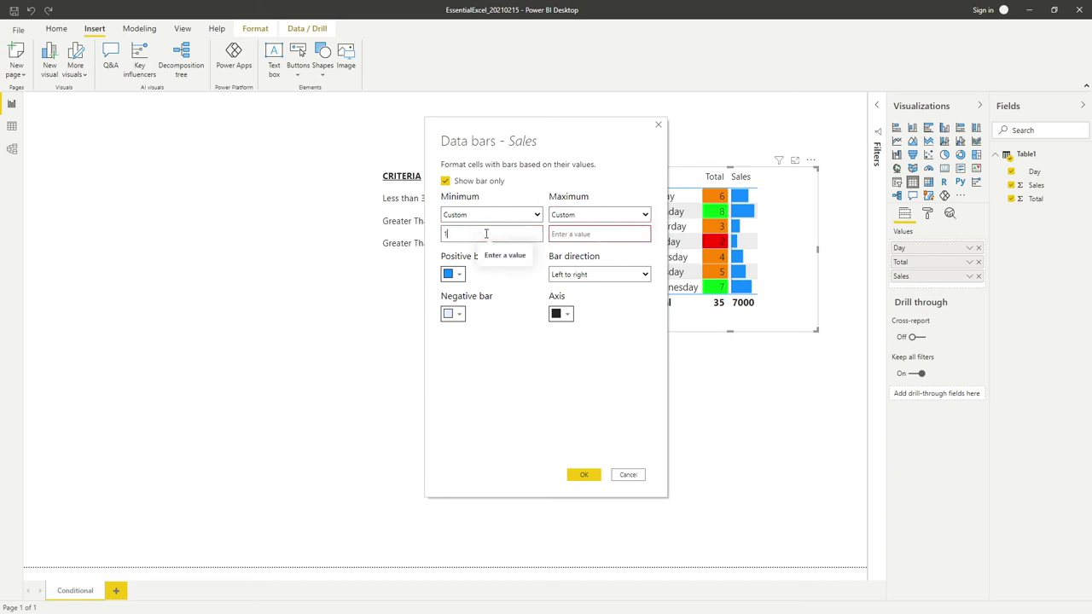
pyautogui.click(578, 232)
pyautogui.write('1000')
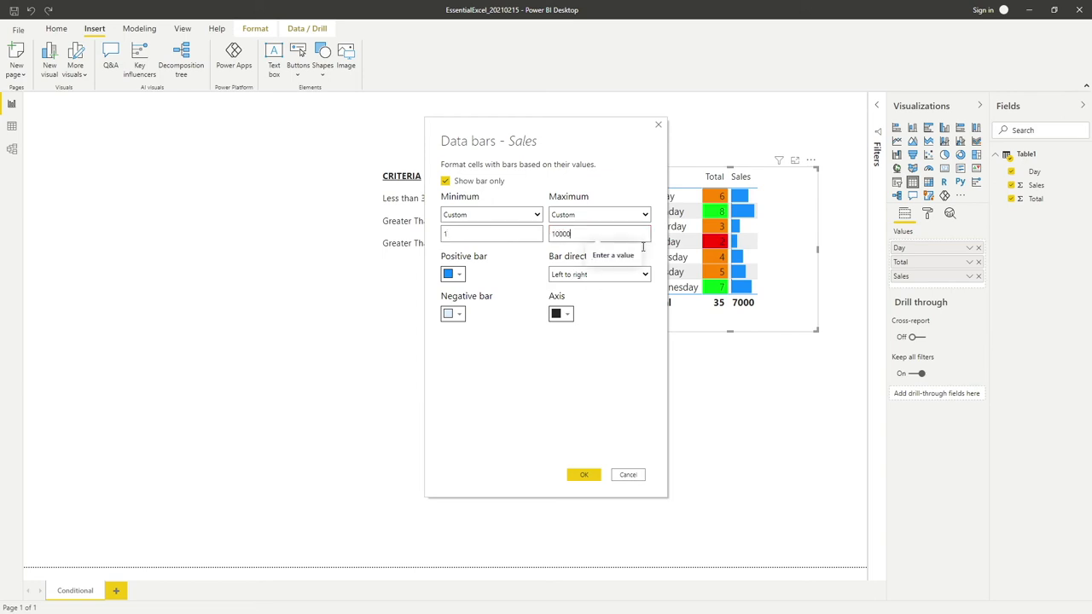
pyautogui.write('0')
pyautogui.click(584, 474)
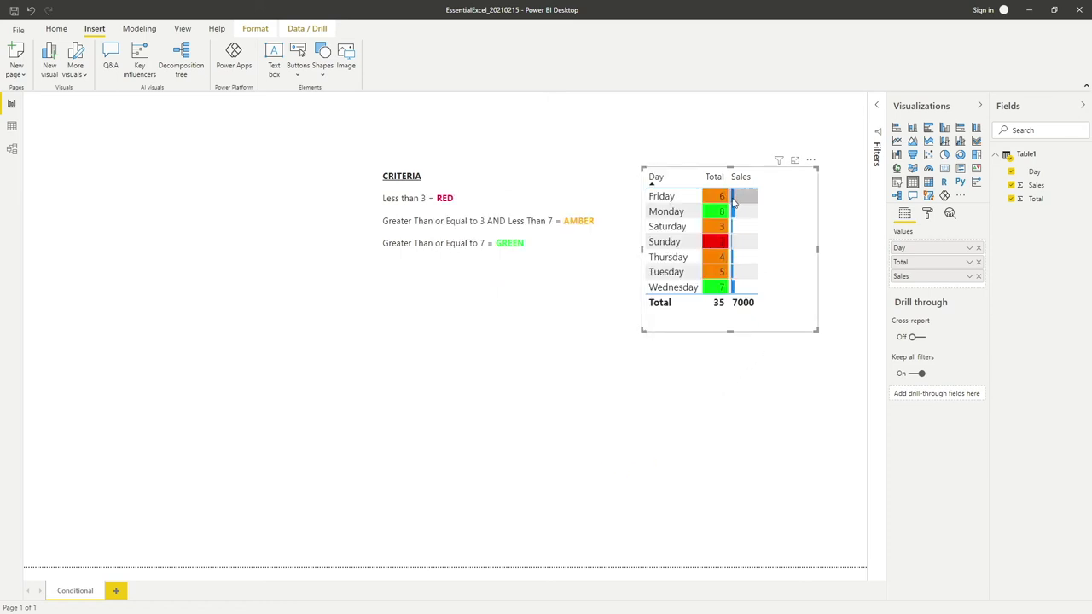
pyautogui.moveTo(755, 201)
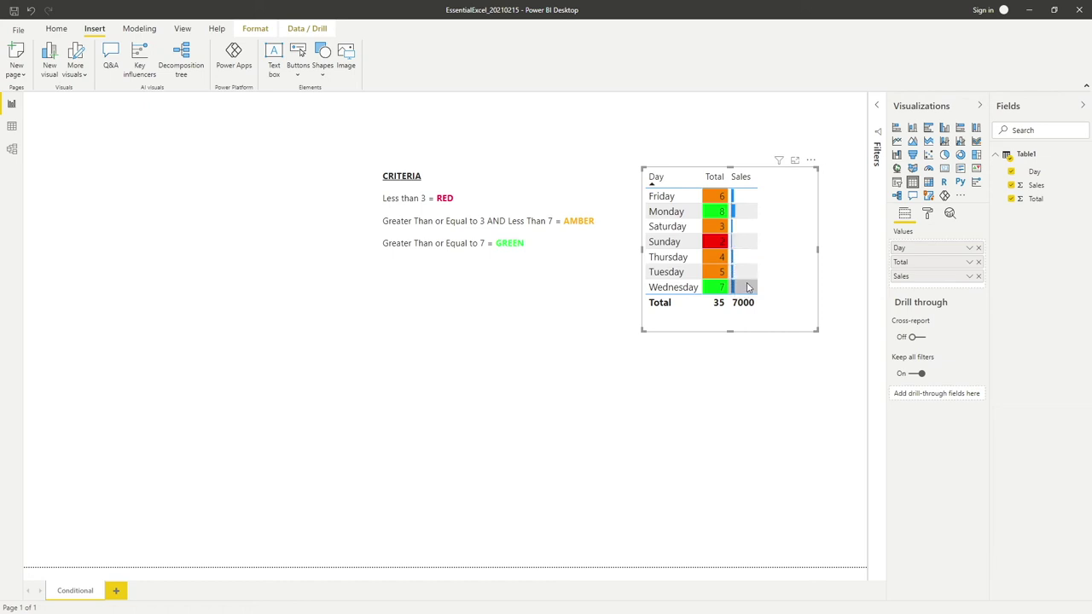
pyautogui.moveTo(748, 287)
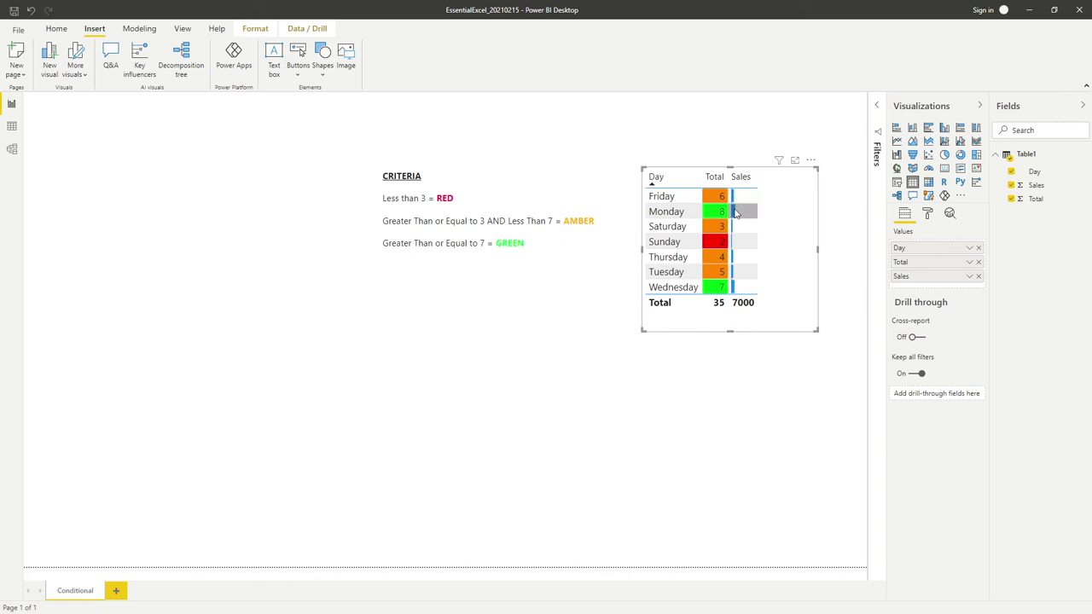
pyautogui.click(969, 278)
# Enter a custom maximum value in the Sales data bar settings and apply it
pyautogui.moveTo(919, 332)
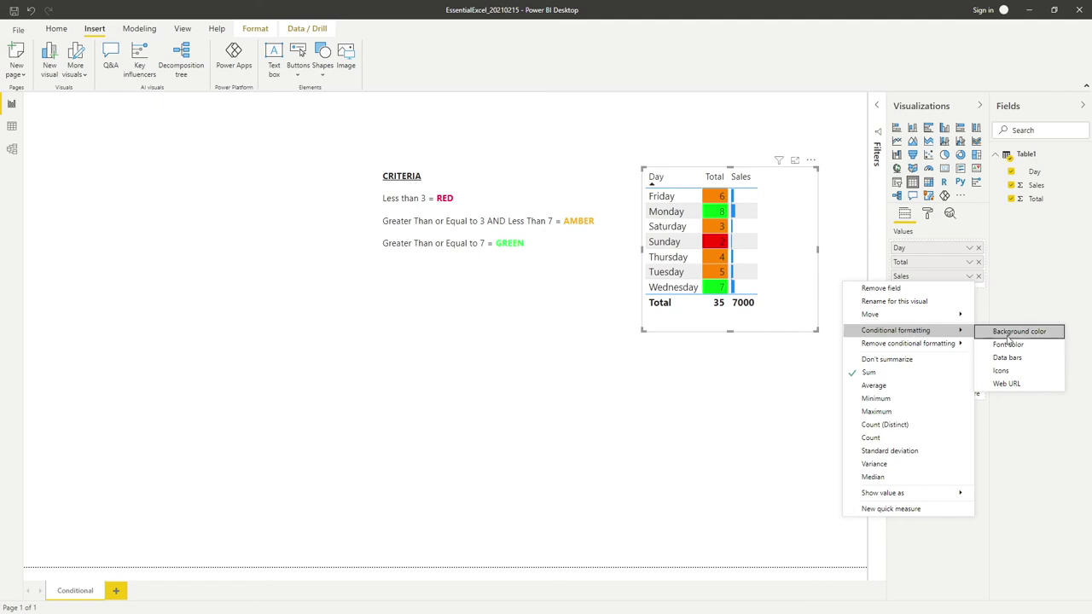
pyautogui.click(1007, 358)
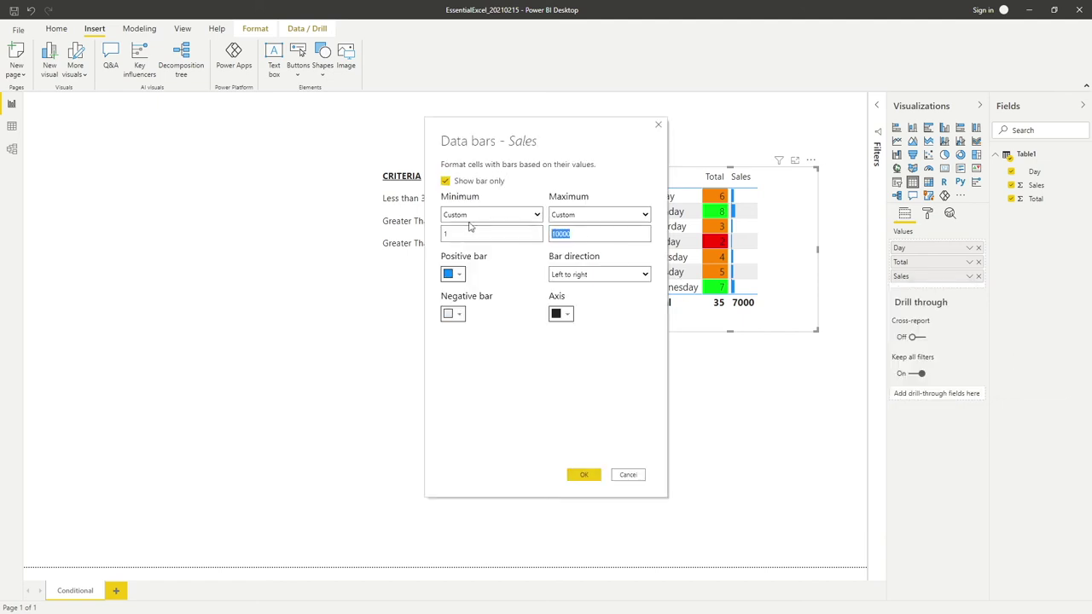
pyautogui.write('50')
pyautogui.click(583, 474)
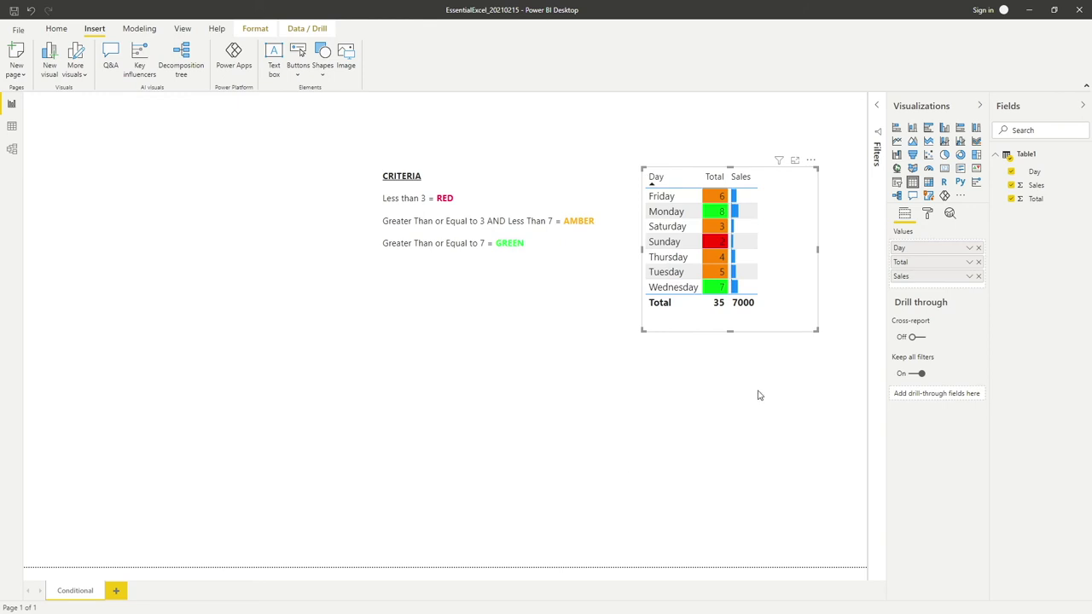
# Lower the Sales data bars' custom maximum to 2000
pyautogui.click(970, 276)
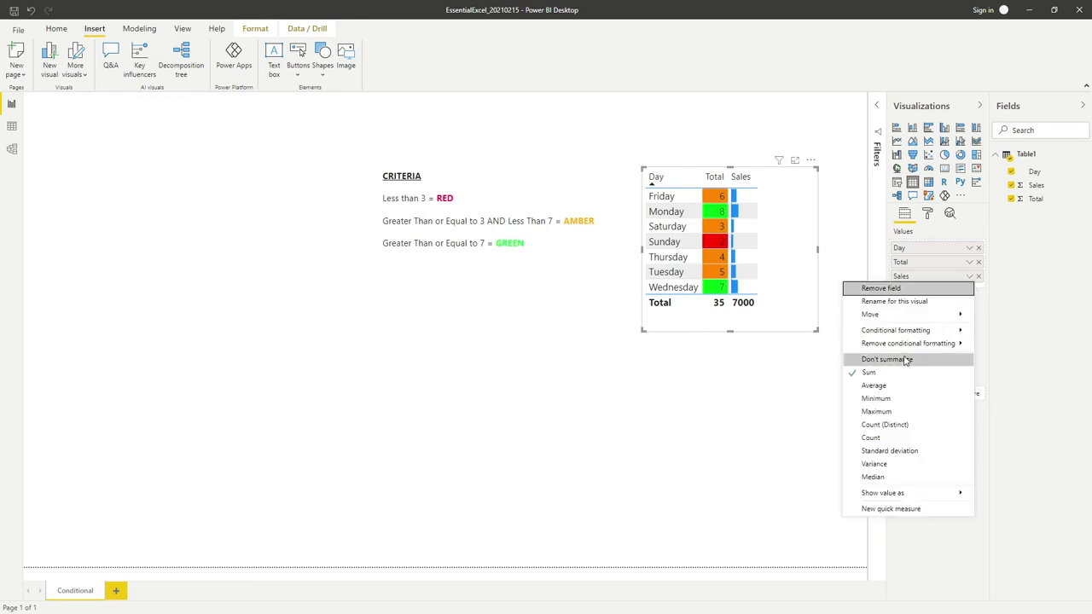
pyautogui.moveTo(902, 330)
pyautogui.click(1048, 360)
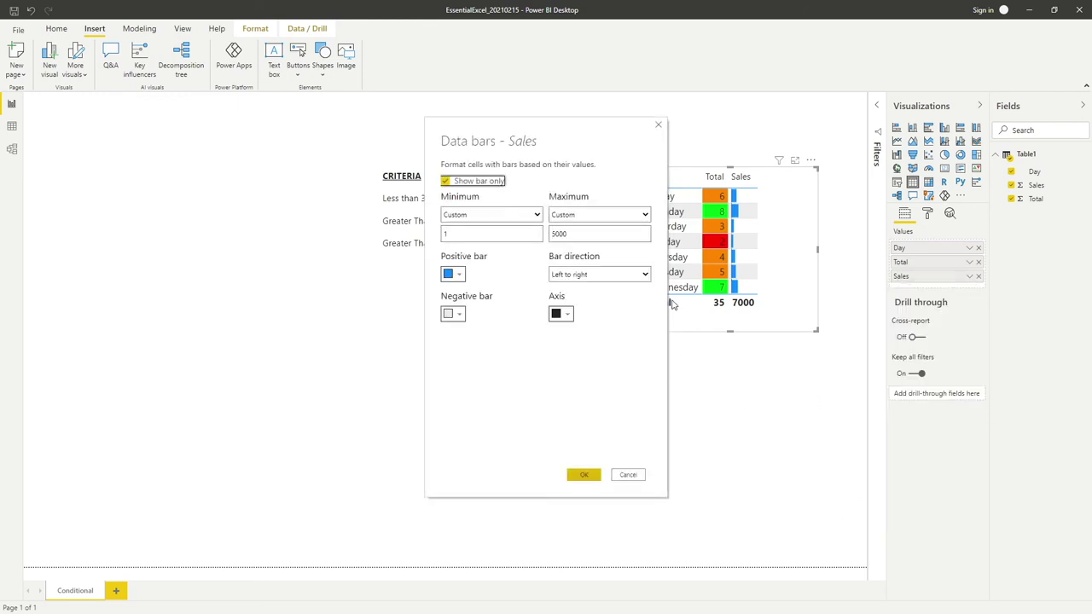
pyautogui.moveTo(580, 234); pyautogui.dragTo(537, 234)
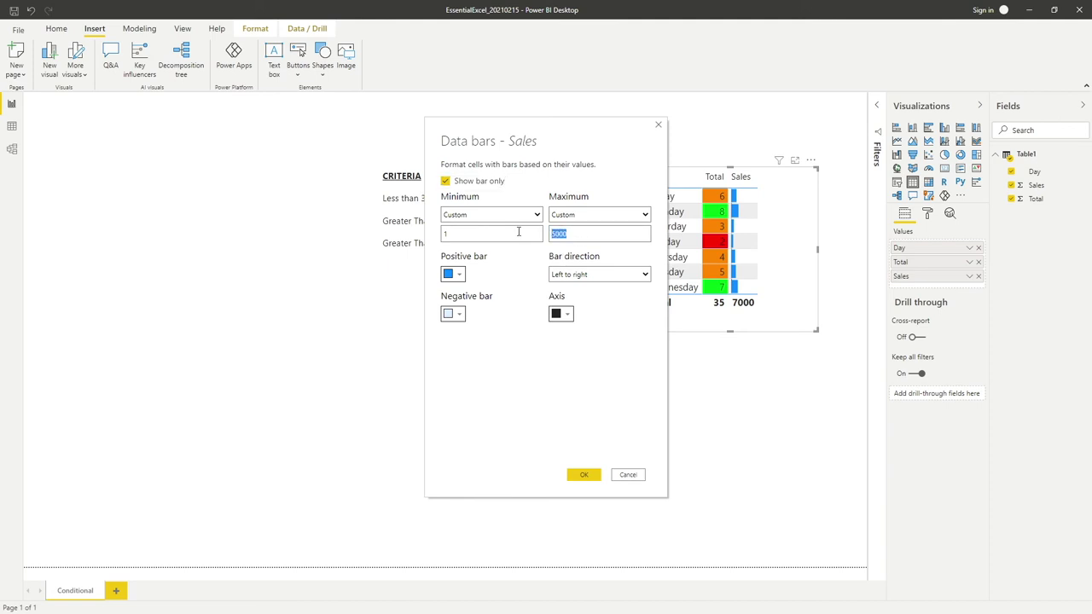
pyautogui.write('20')
pyautogui.click(595, 477)
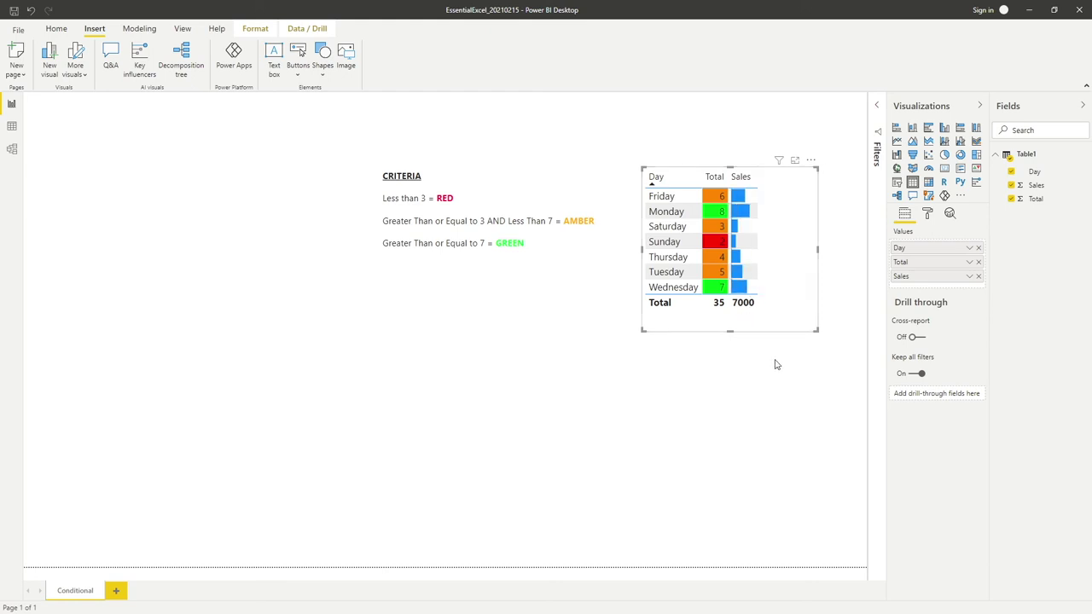
pyautogui.click(970, 277)
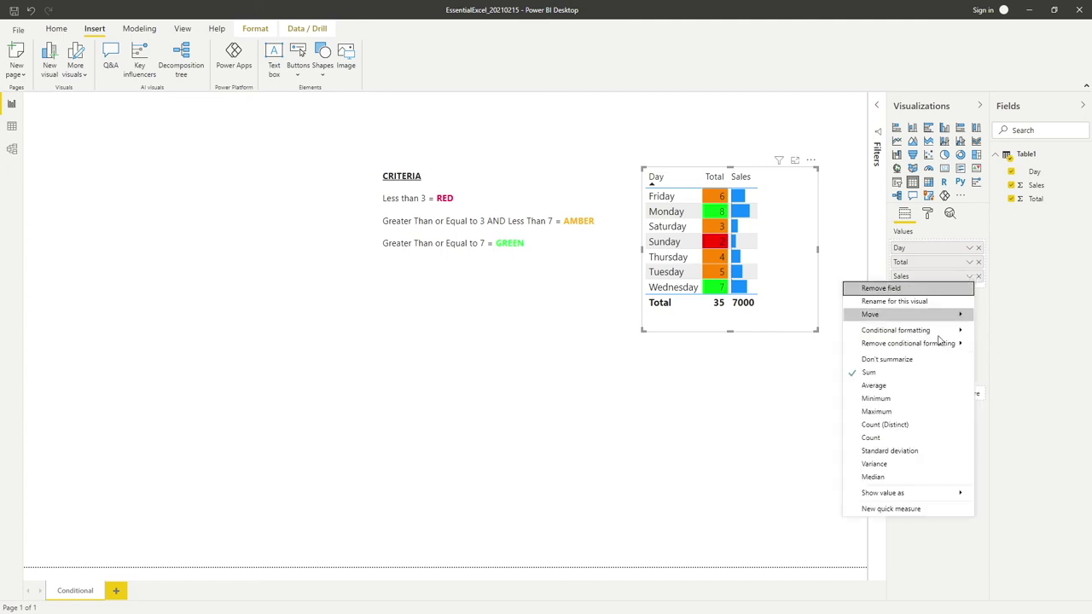
# Review the positive, negative and axis colour options, keeping bars blue and axis black
pyautogui.moveTo(948, 331)
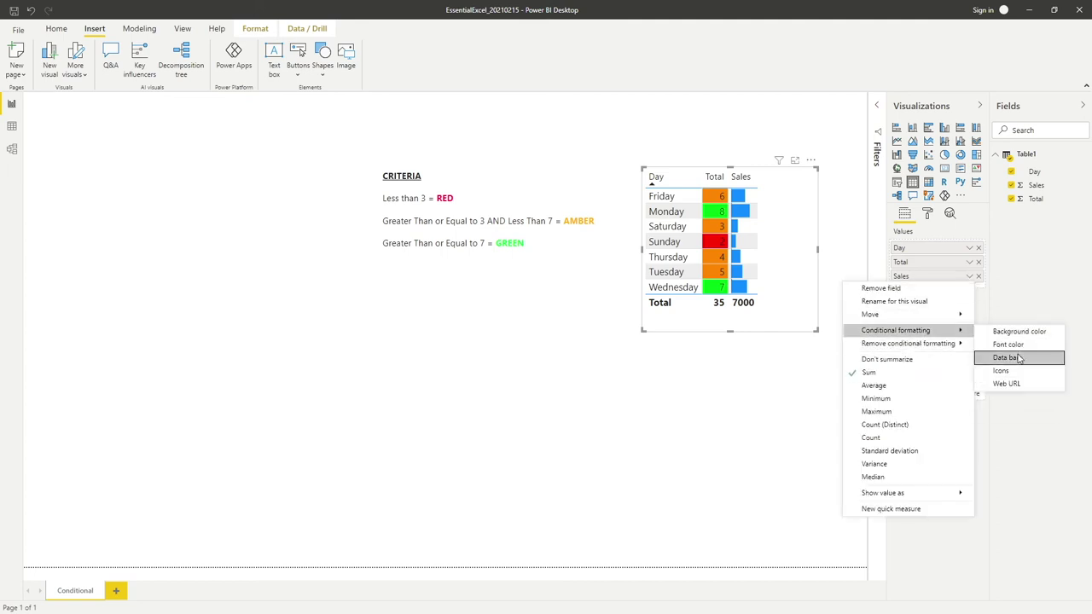
pyautogui.click(1009, 357)
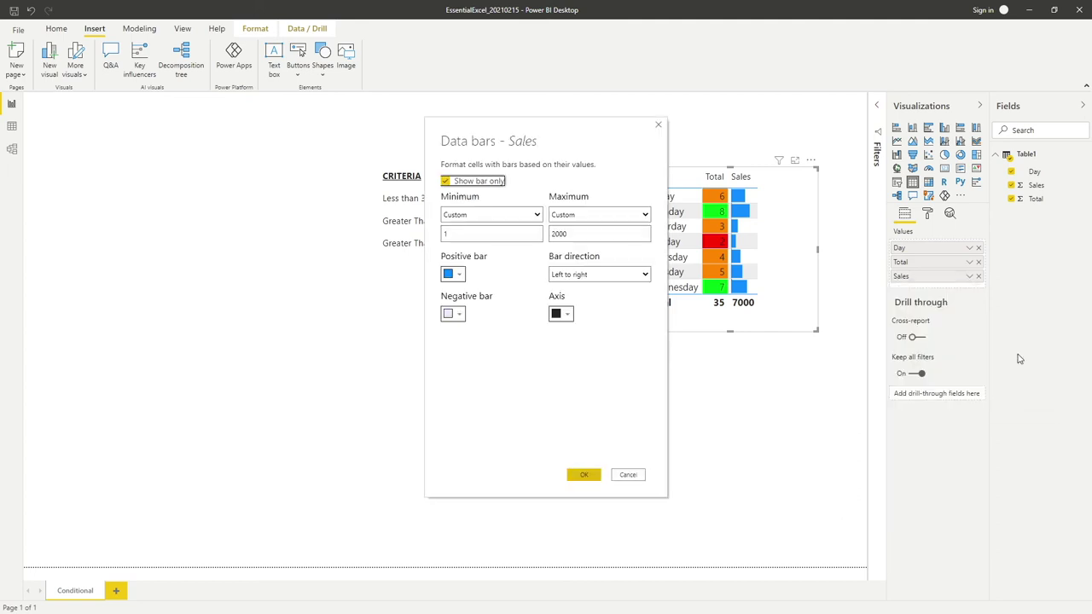
pyautogui.click(462, 276)
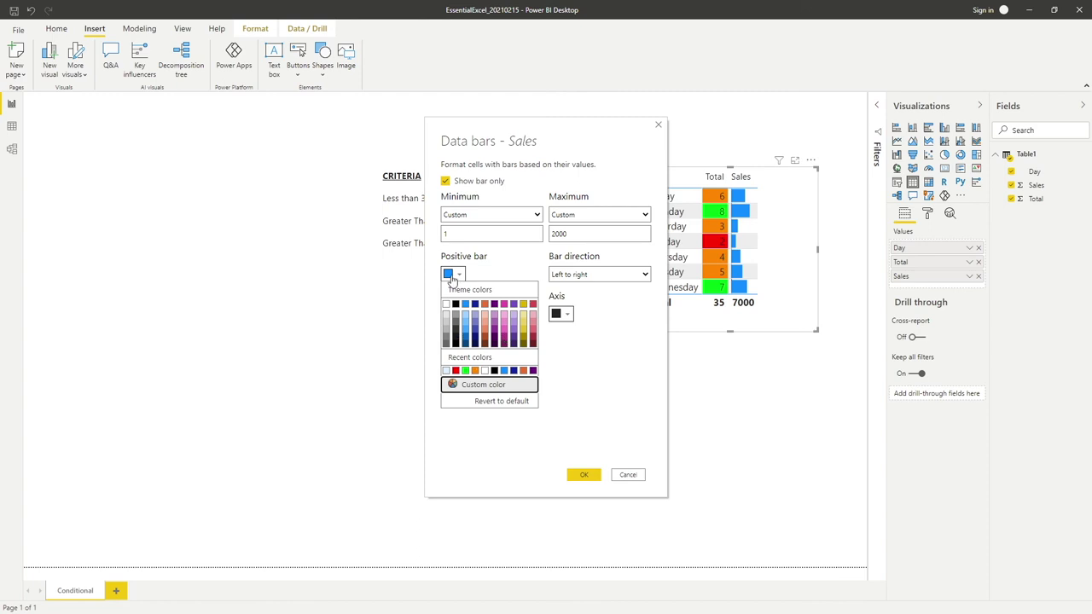
pyautogui.click(489, 275)
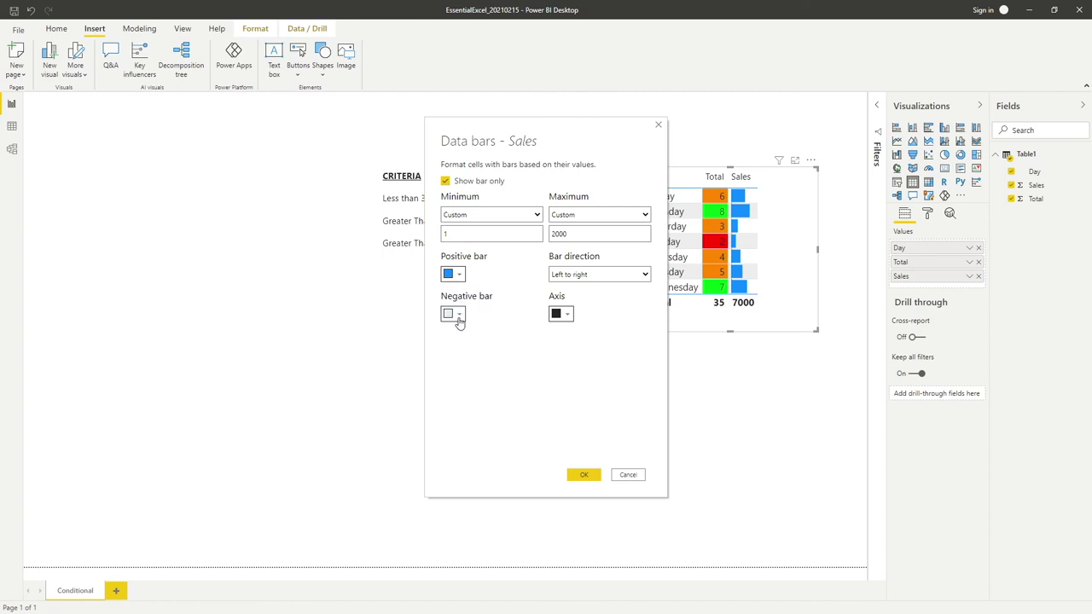
pyautogui.click(456, 315)
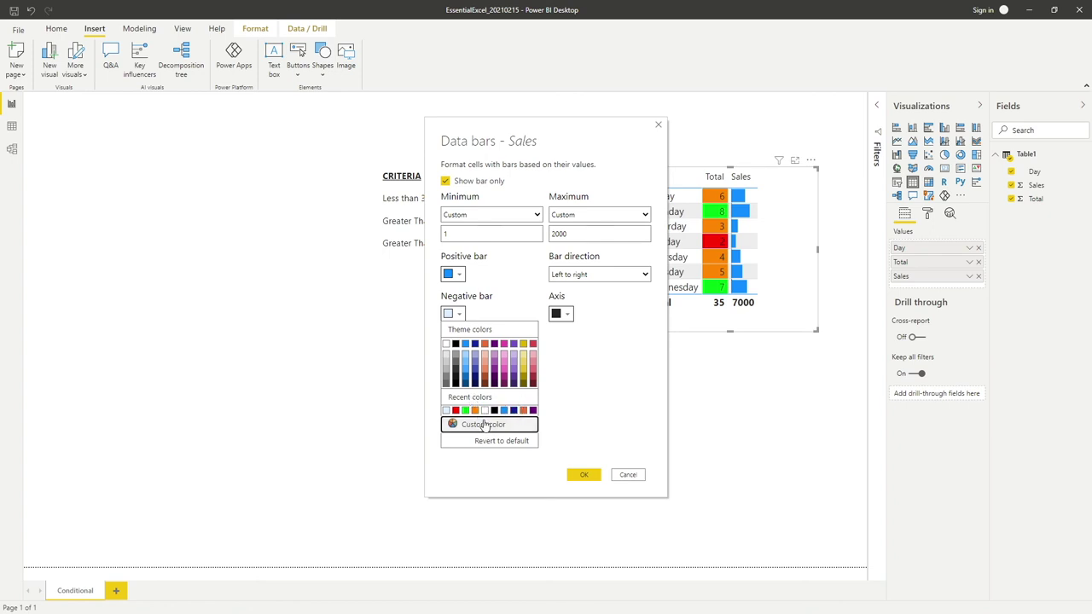
pyautogui.click(484, 424)
pyautogui.click(580, 394)
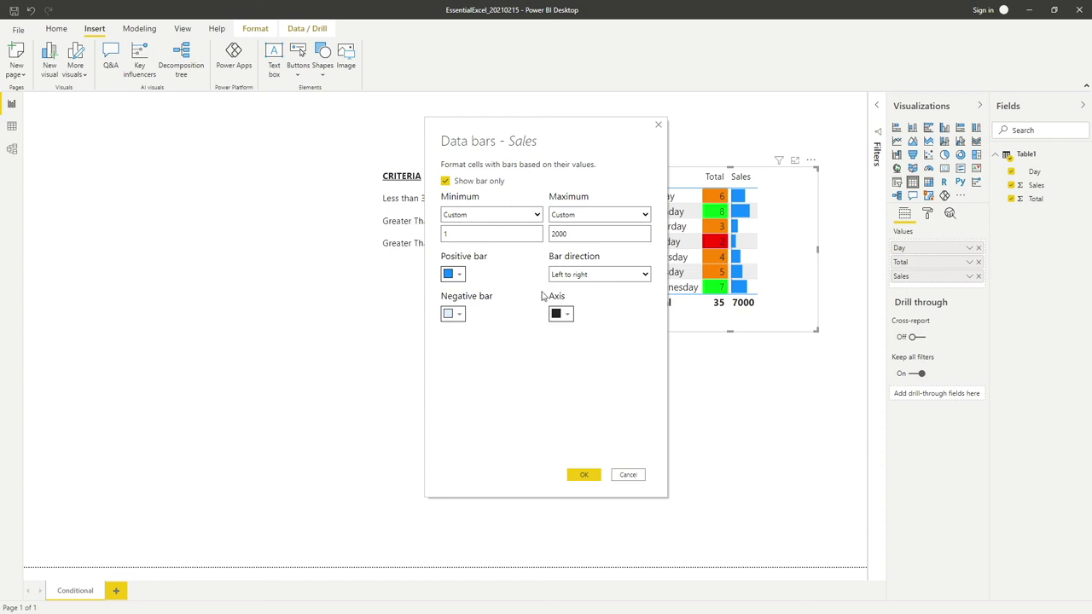
pyautogui.click(566, 316)
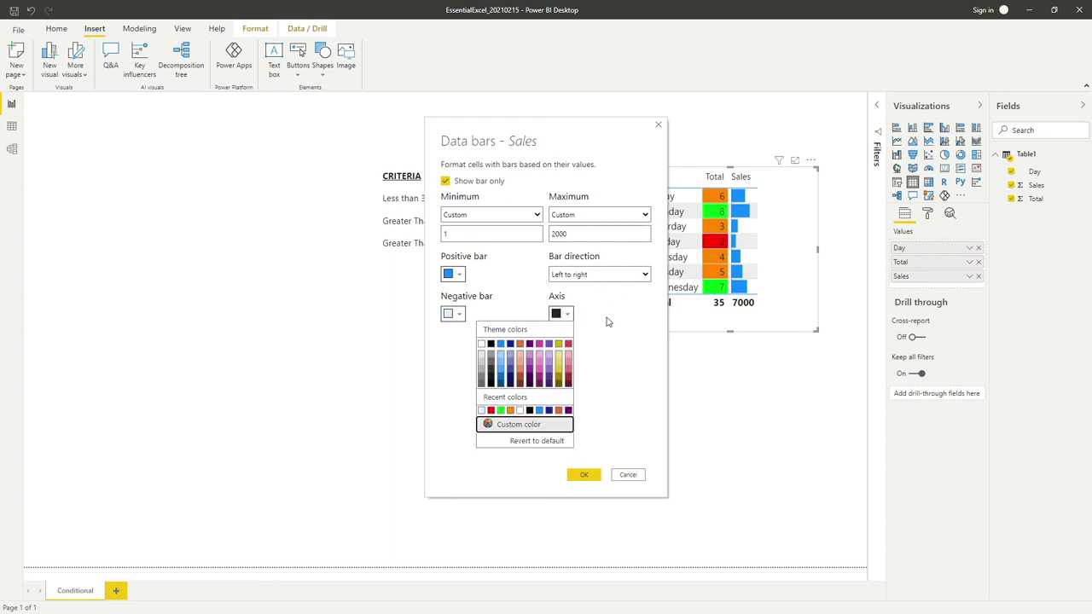
pyautogui.click(611, 321)
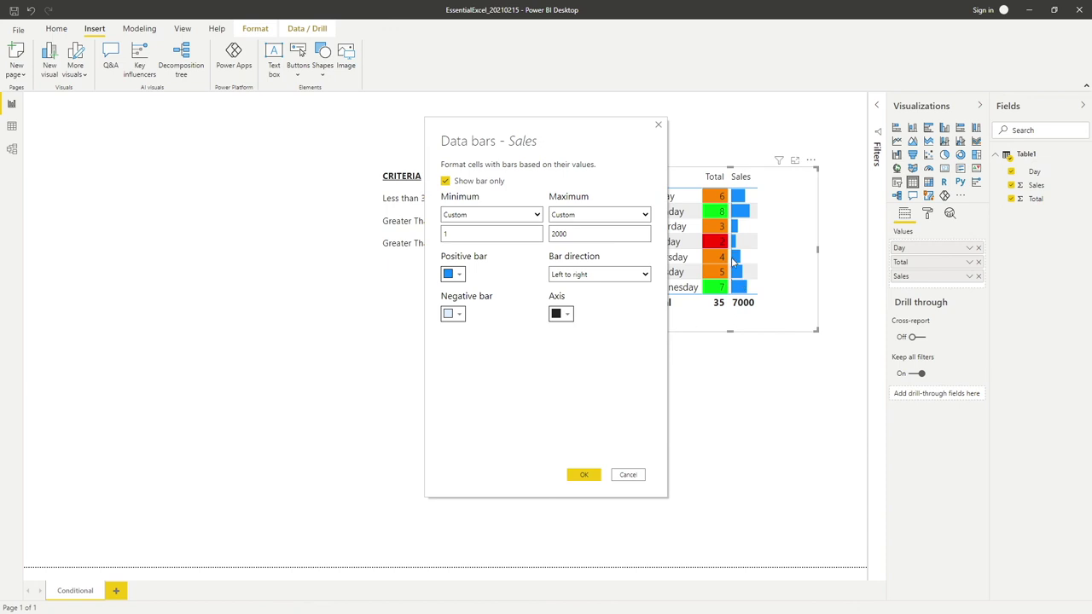
# Set the Sales data bar direction to Right to left
pyautogui.click(608, 278)
pyautogui.click(602, 298)
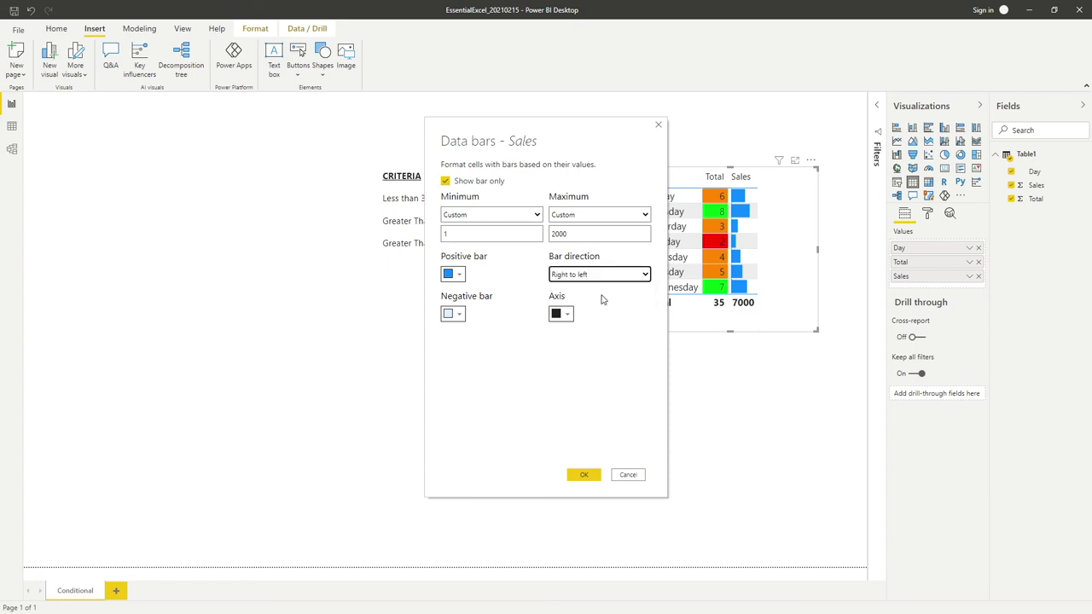
pyautogui.click(583, 476)
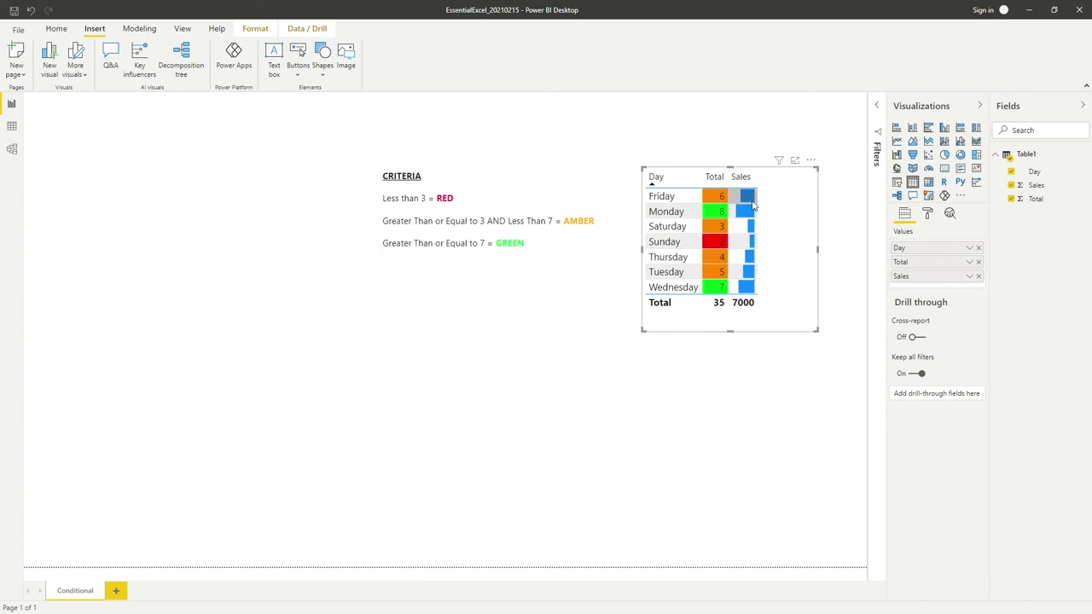